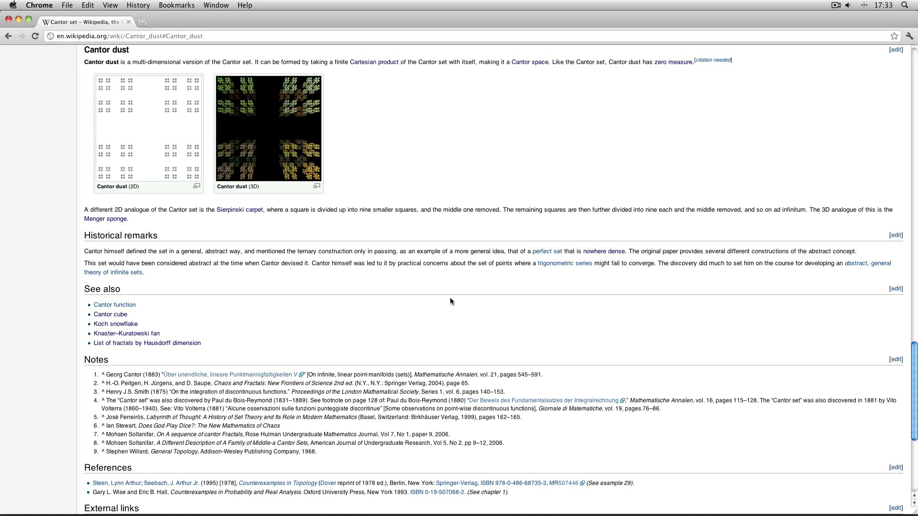
Switch to CINEMA 4D and add a cube sized 1 mm along X, Y and Z.
key(super+Tab)
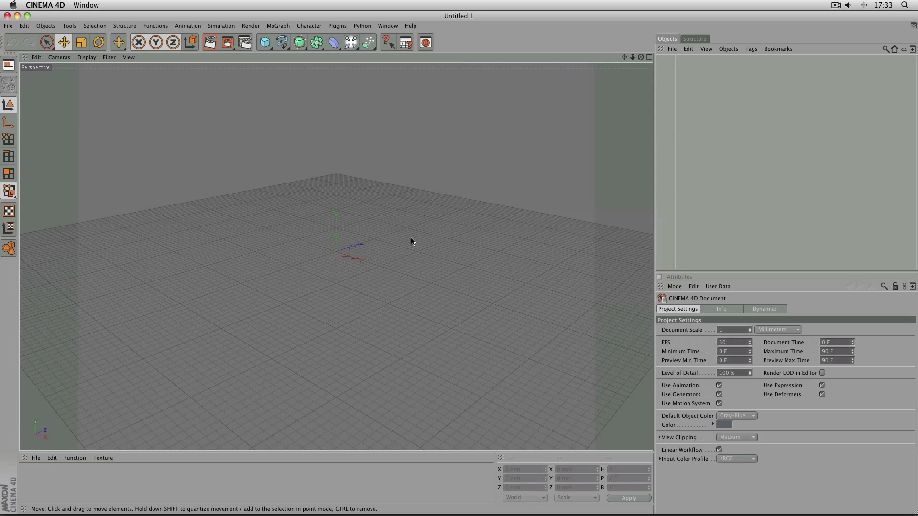
click(264, 43)
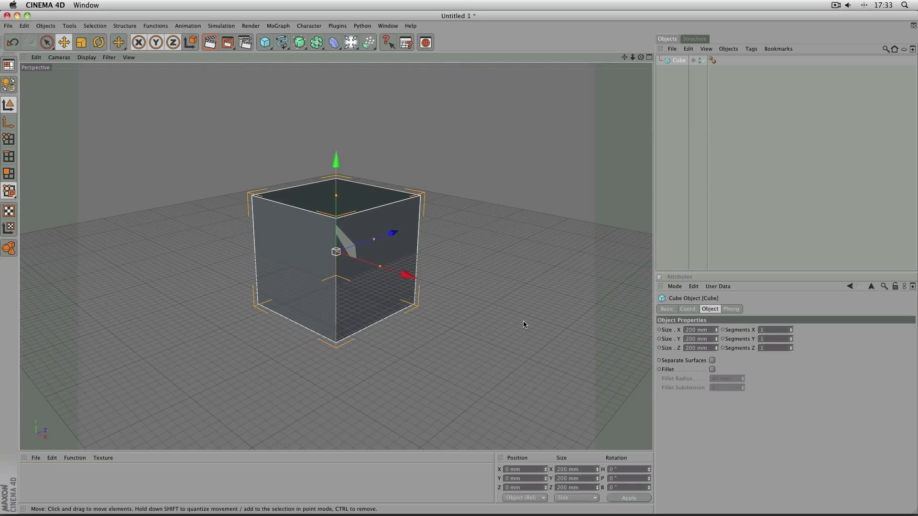
double_click(697, 328)
text(1)
key(Tab)
text(1)
key(Tab)
text(1)
key(Return)
key(o)
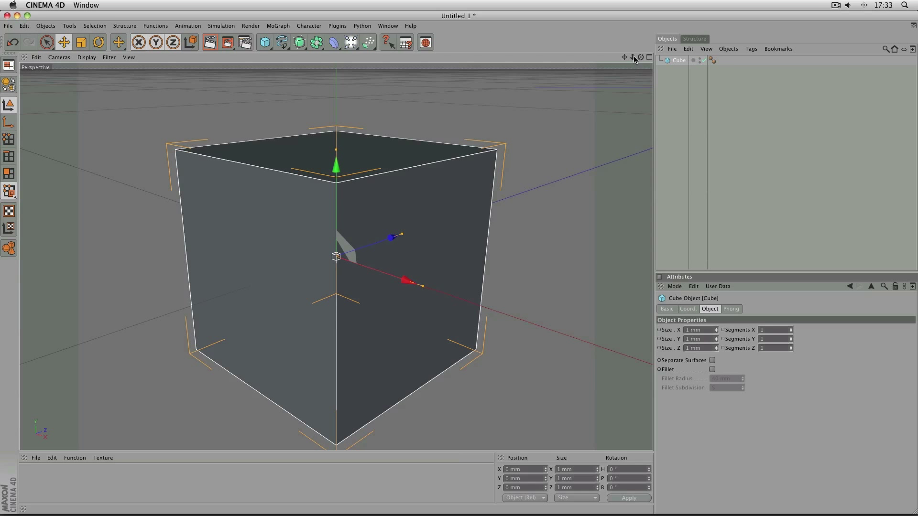
drag(632, 57, 603, 57)
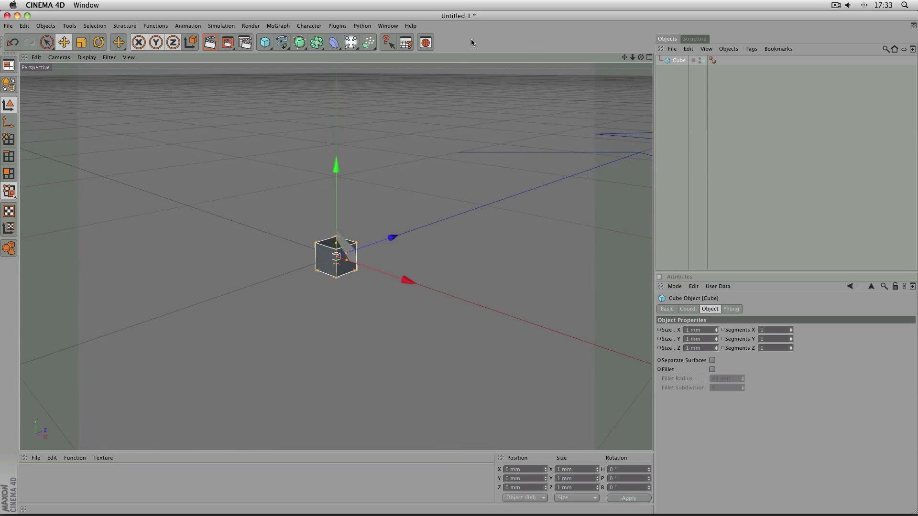
Wrap the cube in a MoGraph Cloner and set its mode to Grid Array.
click(280, 28)
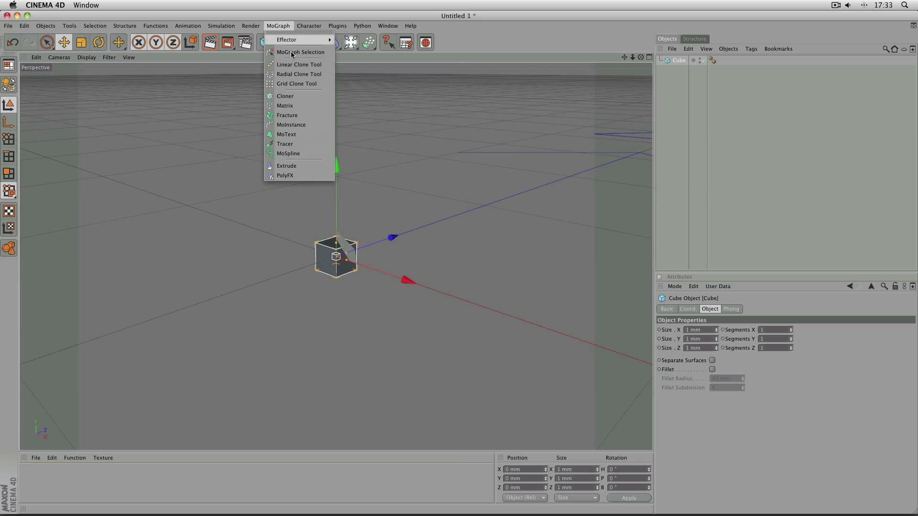
click(296, 98)
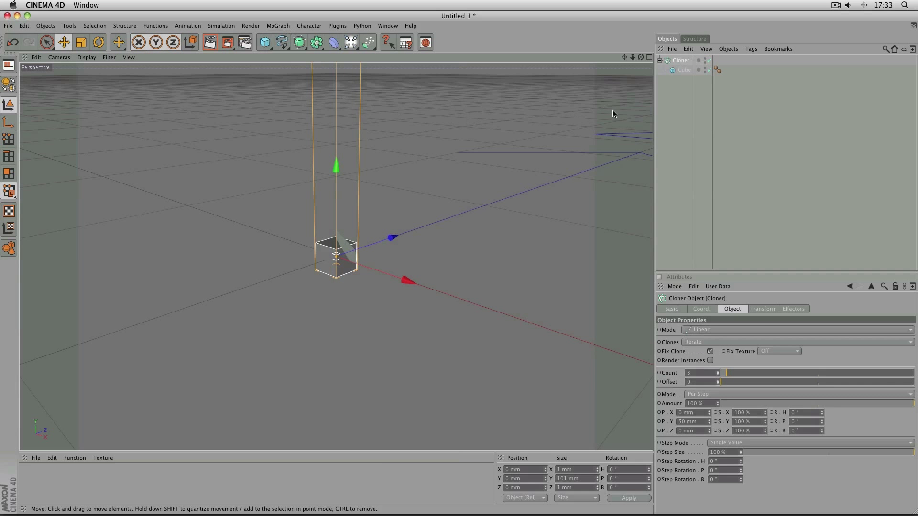
drag(624, 57, 650, 56)
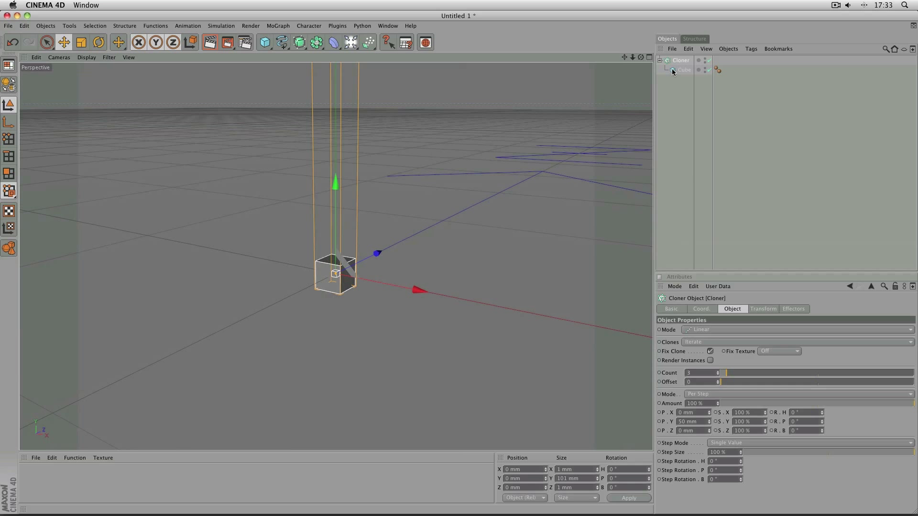
click(694, 331)
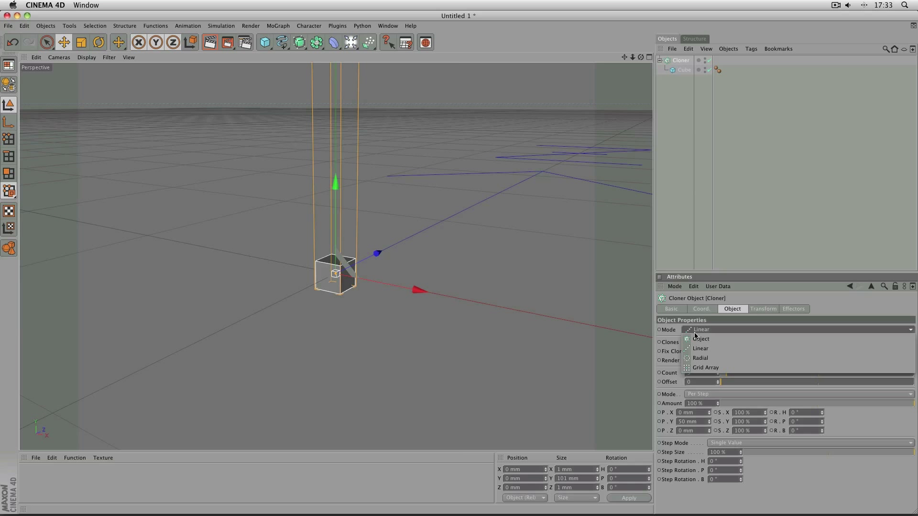
click(698, 368)
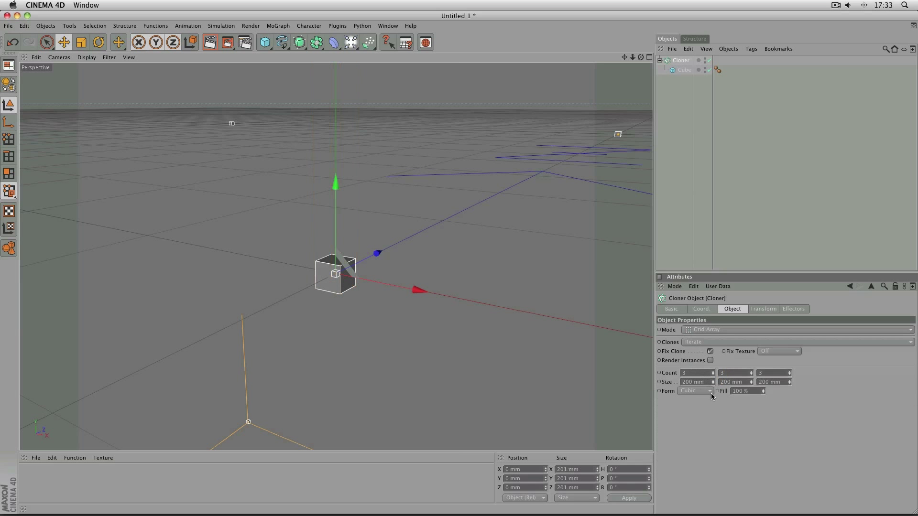
Set the cloner's grid count to 2 × 2 × 2 and its size to 2 mm on all three axes.
text(2)
key(Tab)
text(2)
key(Tab)
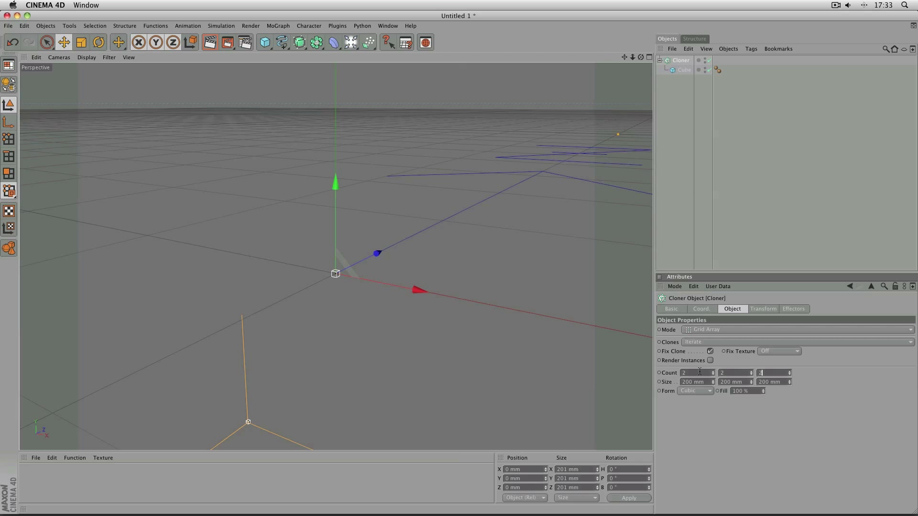
text(2)
key(Tab)
text(2)
key(Tab)
text(2)
key(Tab)
text(2)
key(Return)
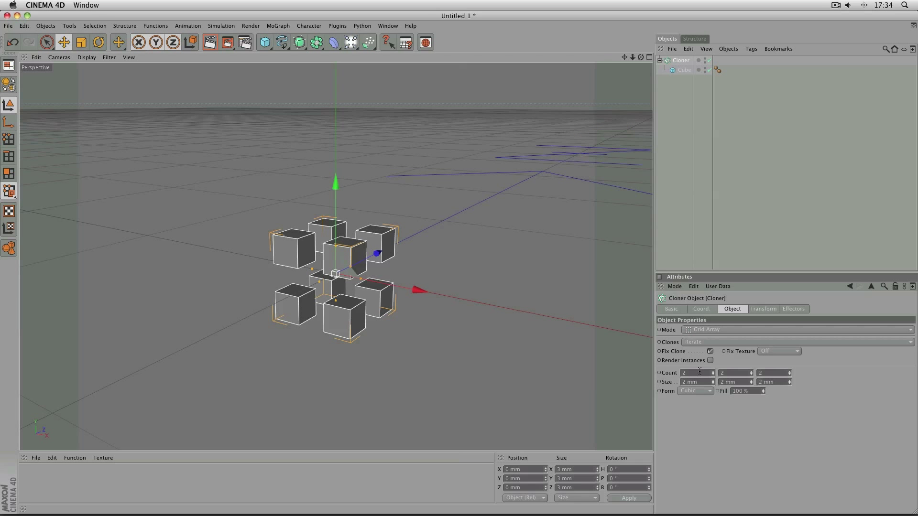
Duplicate the cloner without its cube and nest the original cloner inside the empty copy.
mouse_move(640, 57)
mouse_down()
mouse_move(688, 43)
mouse_move(689, 65)
mouse_move(662, 79)
mouse_move(669, 74)
mouse_move(656, 73)
mouse_move(639, 45)
mouse_move(648, 34)
mouse_move(636, 60)
mouse_move(650, 69)
mouse_move(627, 60)
mouse_up()
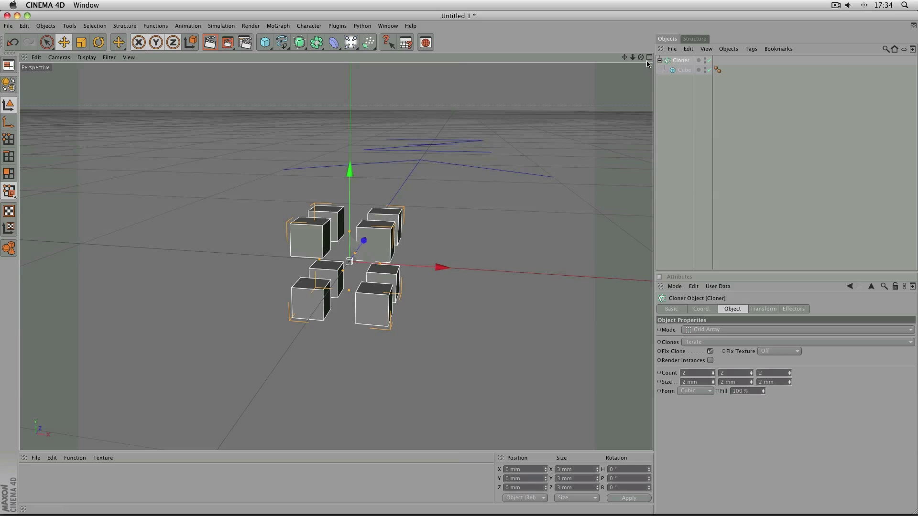
mouse_move(640, 57)
mouse_down()
mouse_move(616, 57)
mouse_move(656, 59)
mouse_move(642, 61)
mouse_up()
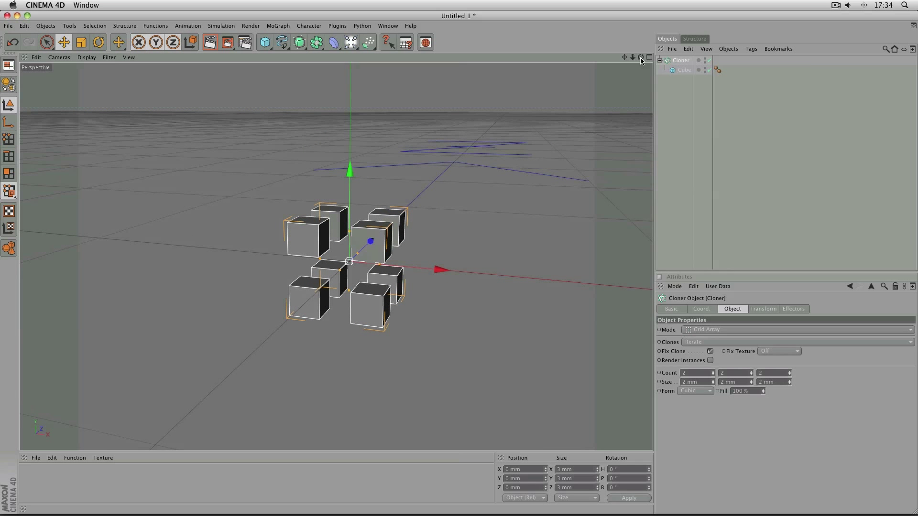
ctrl+drag(683, 61, 684, 58)
click(686, 70)
key(Delete)
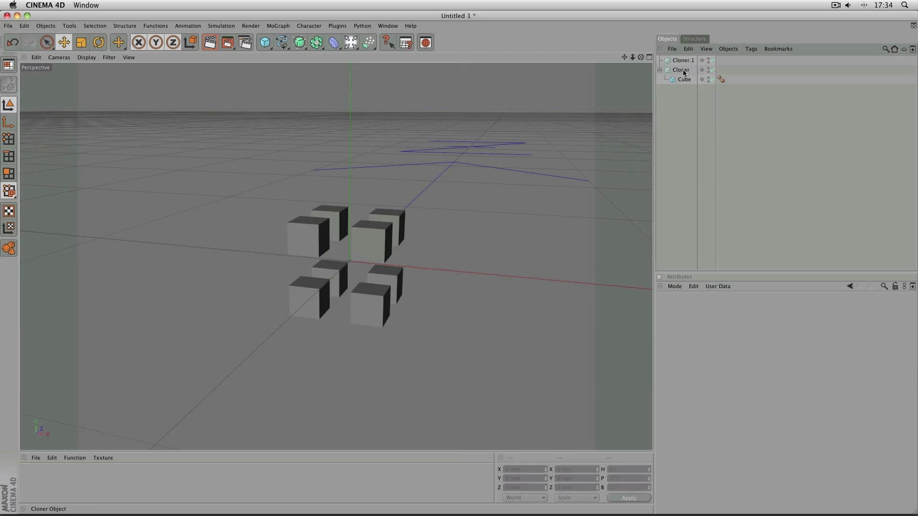
drag(684, 73, 686, 63)
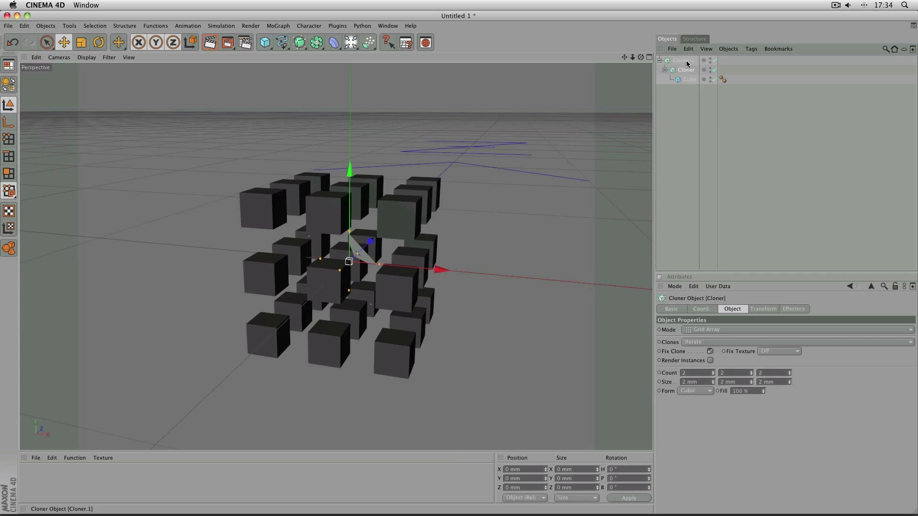
Set the outer cloner's grid size to 6 mm on all three axes.
click(683, 60)
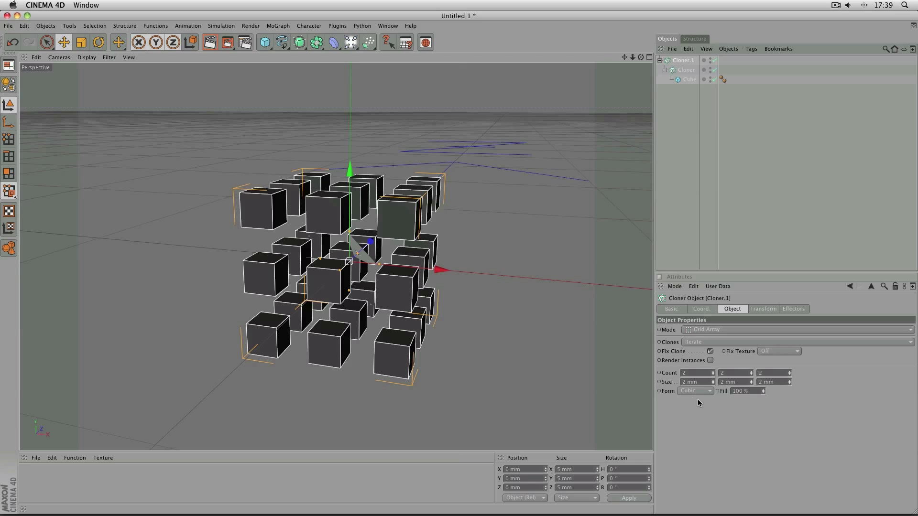
click(702, 382)
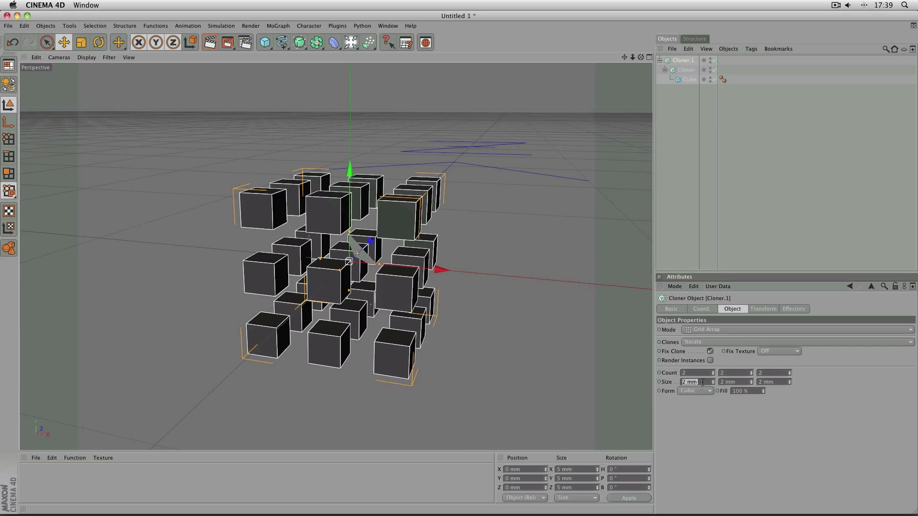
text(6)
key(Tab)
text(6)
key(Tab)
text(6)
key(Return)
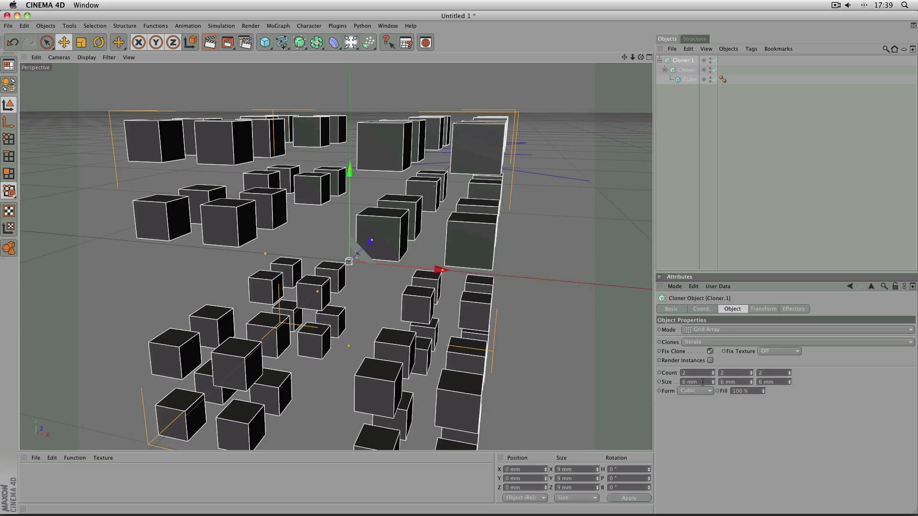
Duplicate the outermost cloner without its contents and nest the existing cloner hierarchy inside the empty copy.
click(671, 106)
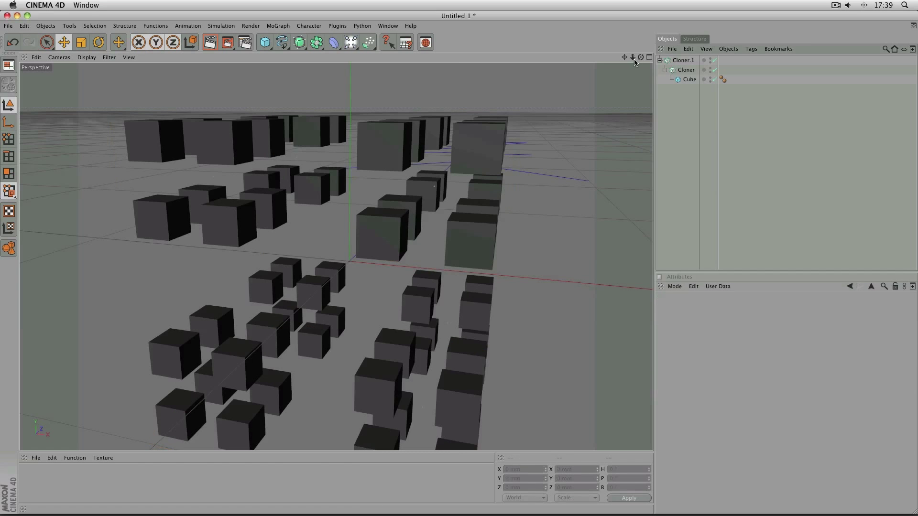
mouse_move(632, 57)
mouse_down()
mouse_move(597, 57)
mouse_move(625, 55)
mouse_move(627, 35)
mouse_move(640, 77)
mouse_move(631, 77)
mouse_move(698, 48)
mouse_move(681, 72)
mouse_move(622, 74)
mouse_move(588, 95)
mouse_move(670, 47)
mouse_move(618, 56)
mouse_up()
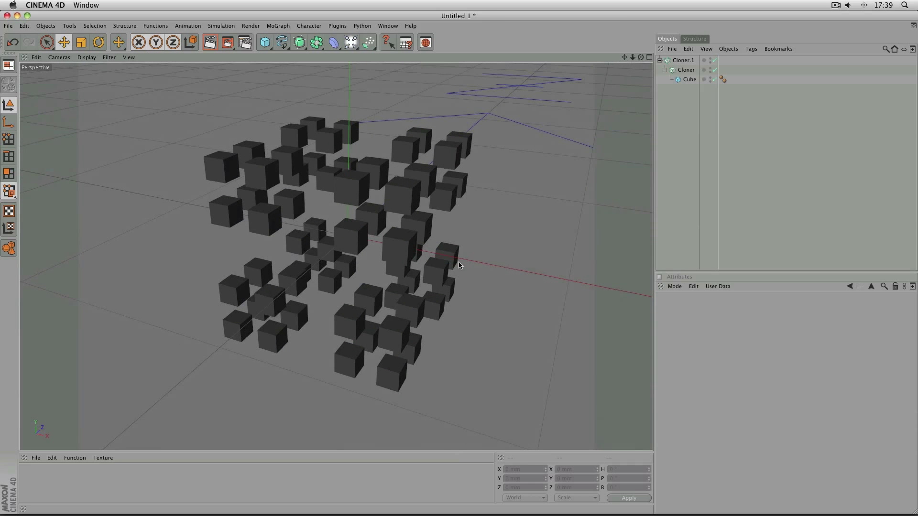
click(682, 60)
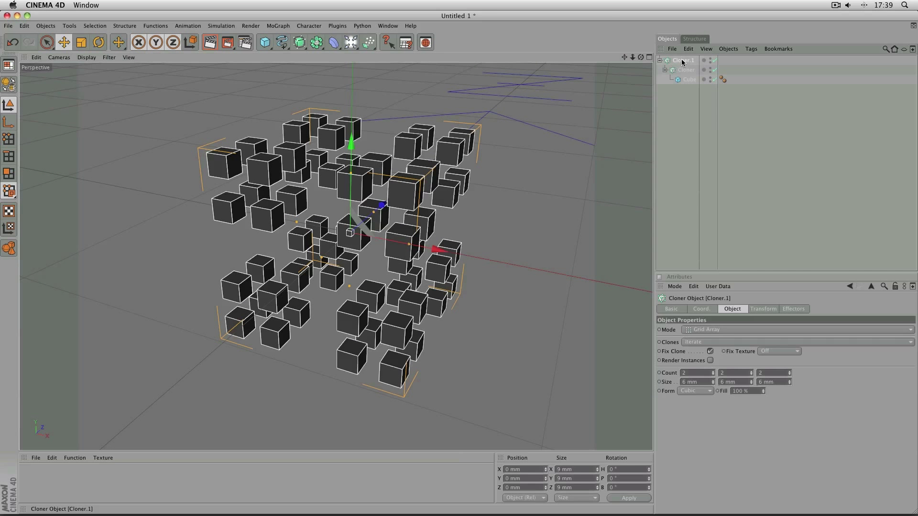
ctrl+drag(683, 60, 685, 56)
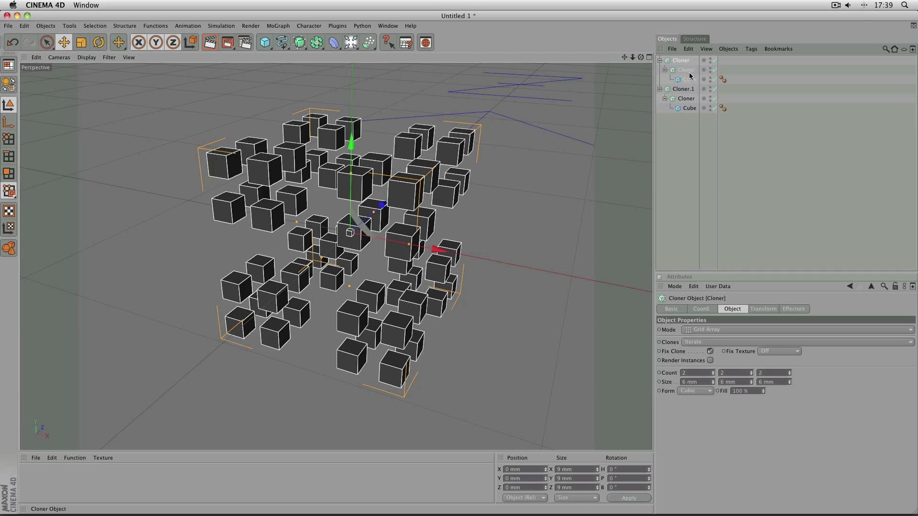
click(687, 73)
key(Delete)
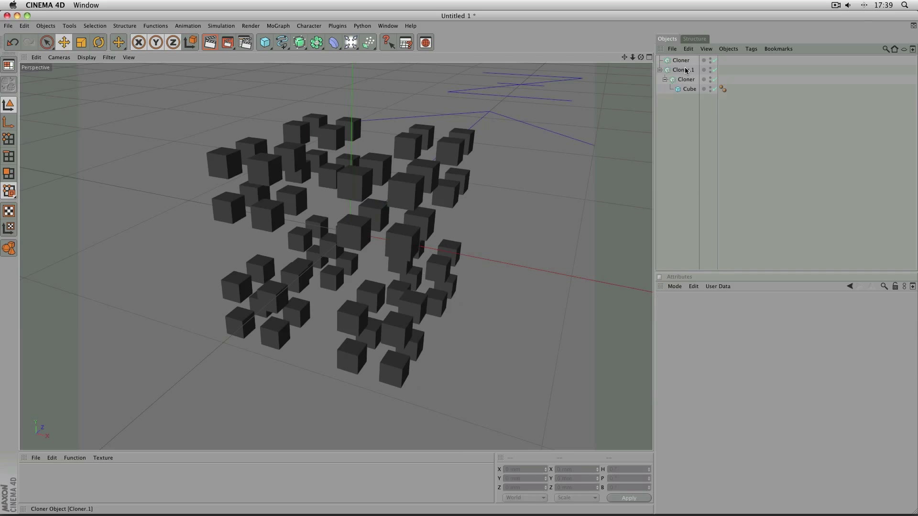
drag(684, 70, 688, 89)
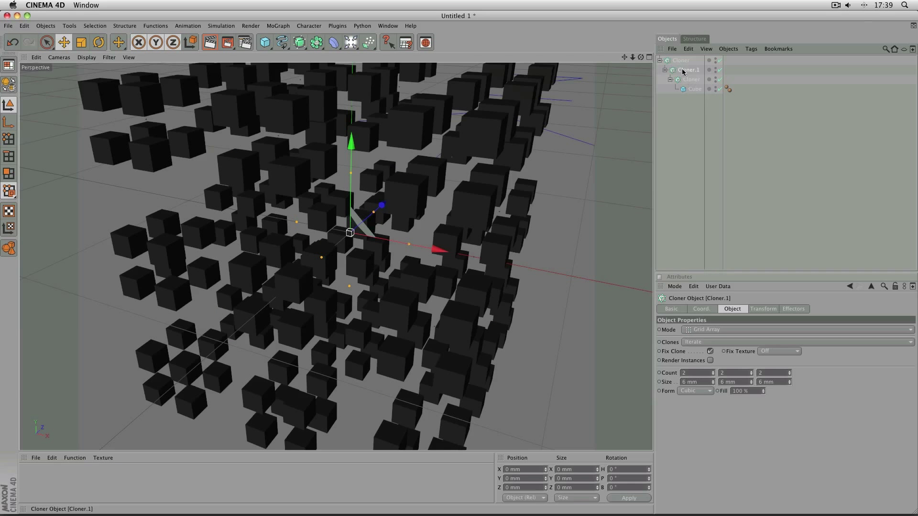
Set the new outermost cloner's grid size to 18 mm on all three axes and frame the whole structure.
click(701, 381)
text(18)
key(Tab)
text(18)
key(Tab)
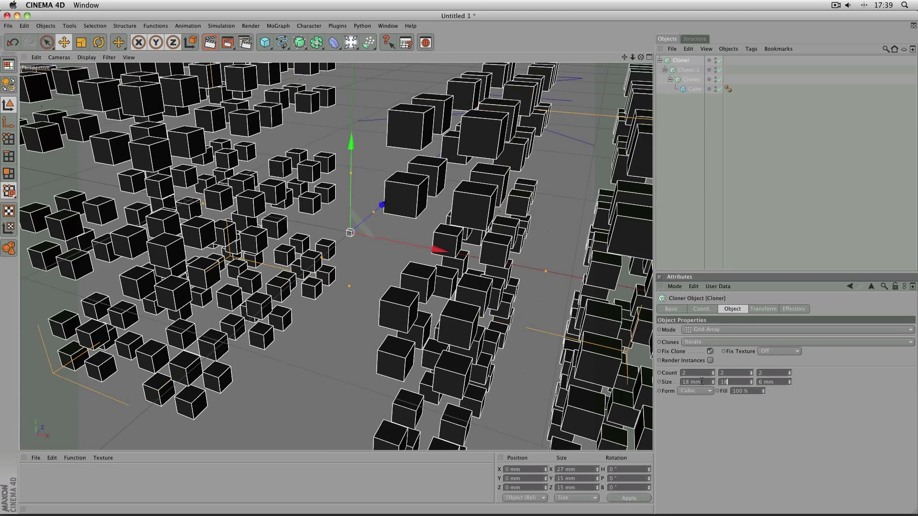
text(18)
key(Return)
key(h)
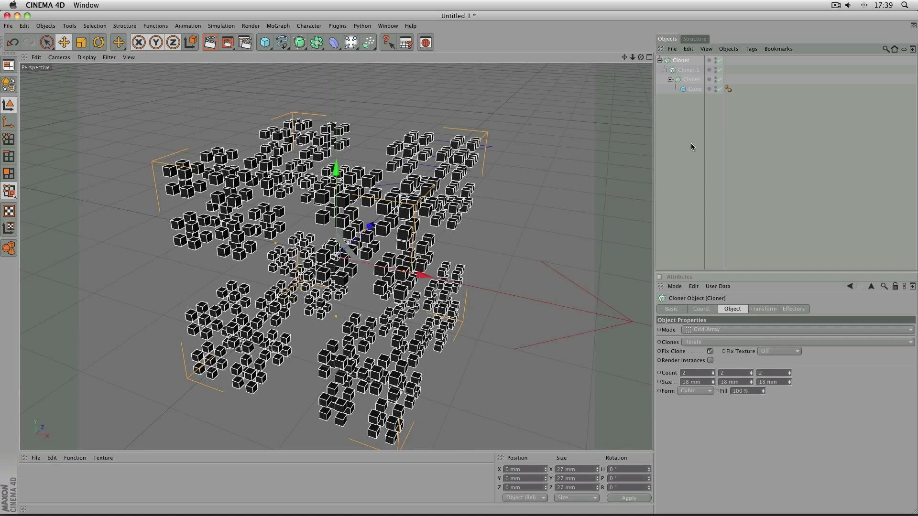
Examine the three-level cube fractal from several angles and review the settings of the cube and outermost cloner.
click(685, 139)
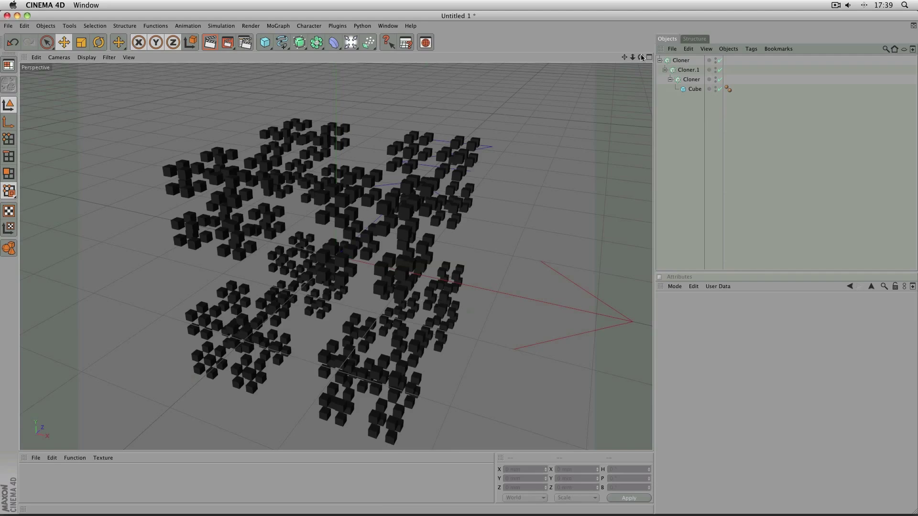
alt+drag(553, 156, 574, 138)
drag(616, 60, 624, 57)
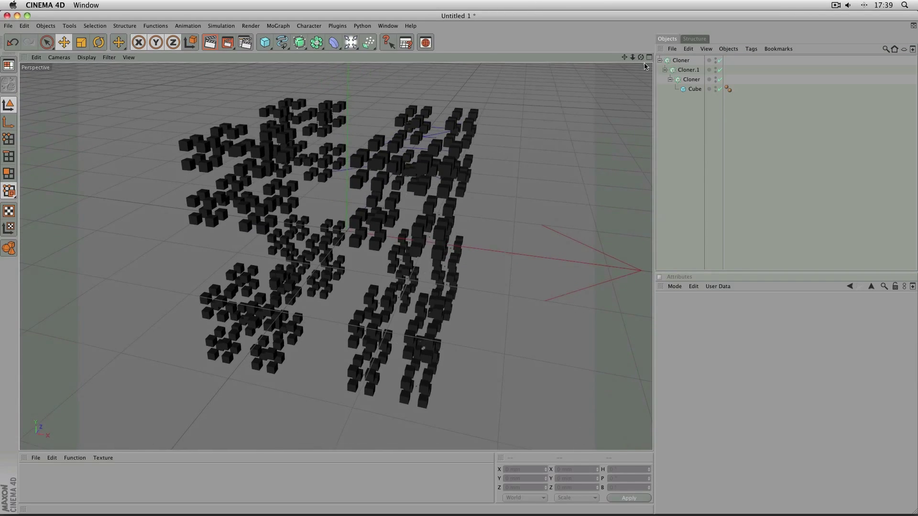
click(695, 89)
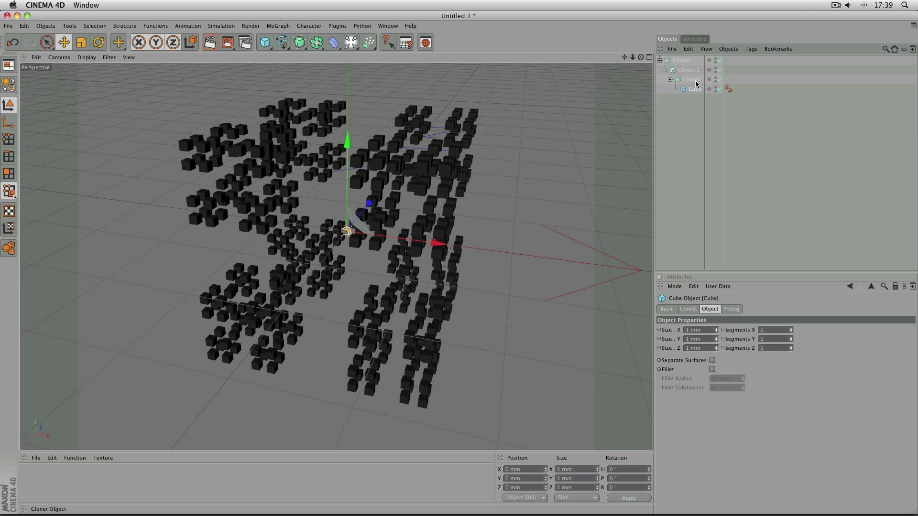
click(695, 84)
click(685, 118)
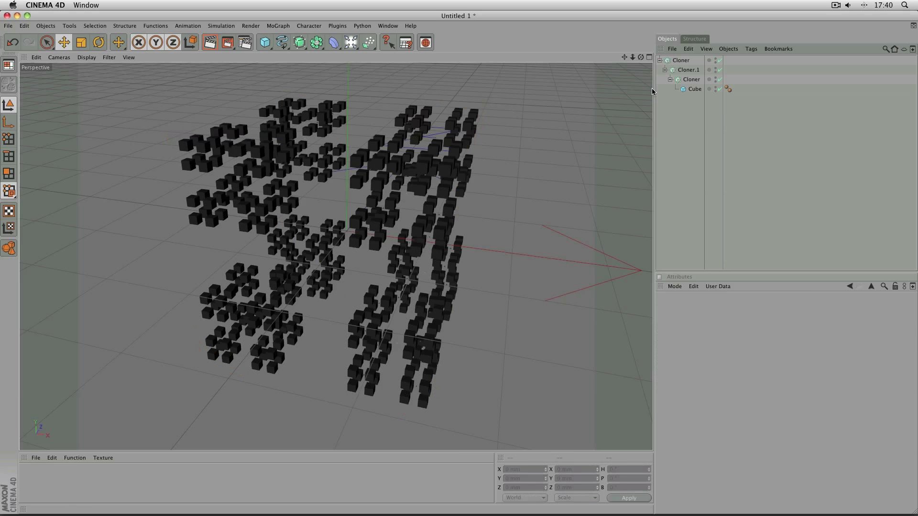
drag(641, 58, 640, 57)
drag(595, 78, 569, 88)
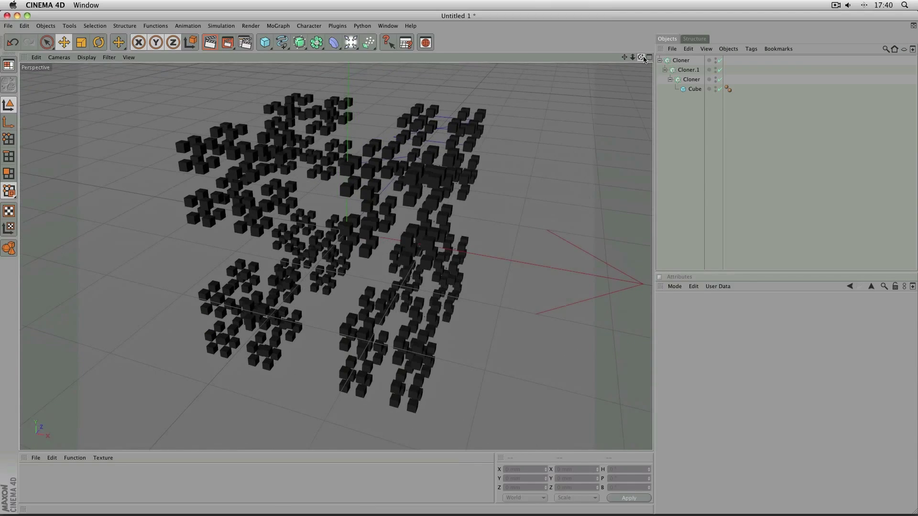
click(691, 61)
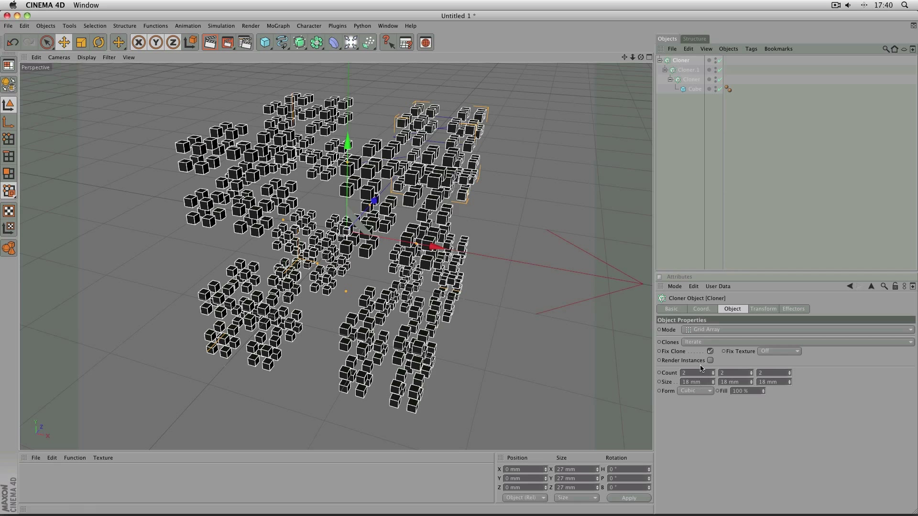
drag(641, 57, 557, 72)
click(672, 101)
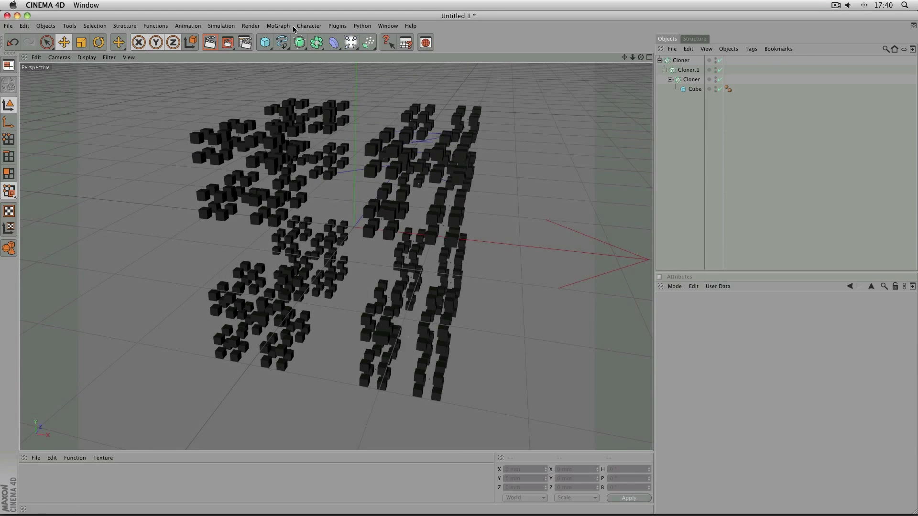
Add a Platonic object to the scene and set its radius to 1 mm.
drag(266, 47, 416, 82)
click(707, 331)
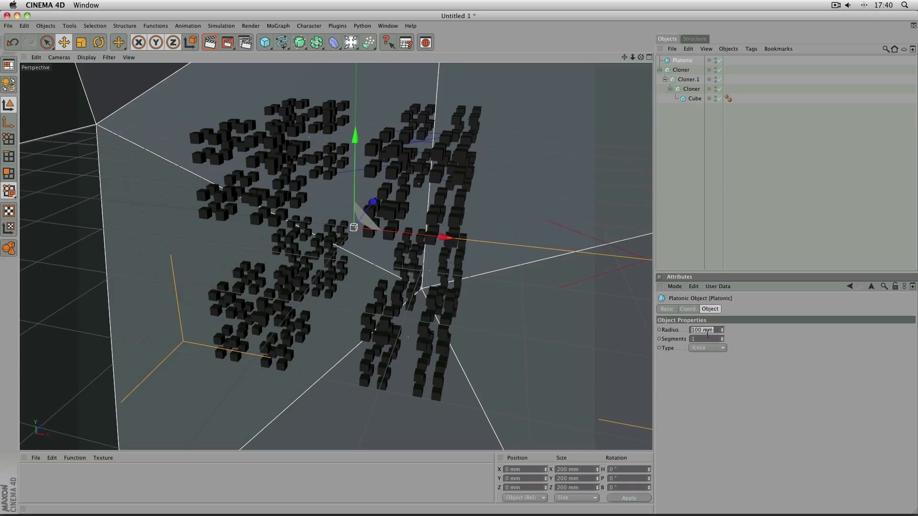
text(1)
key(Return)
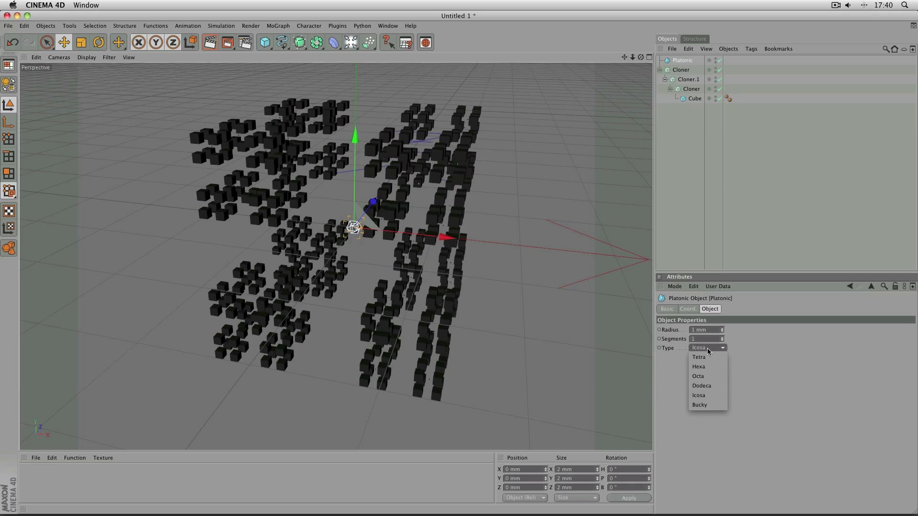
Change the Platonic object's type to Octa and substitute it for the cube inside the innermost cloner.
click(715, 376)
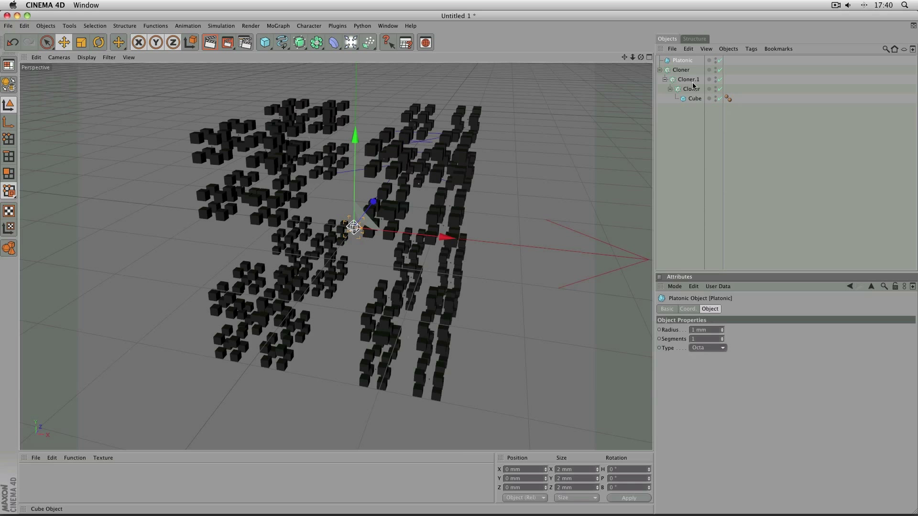
drag(687, 62, 690, 93)
click(692, 99)
key(Delete)
mouse_move(640, 56)
mouse_down()
mouse_move(669, 43)
mouse_move(641, 56)
mouse_up()
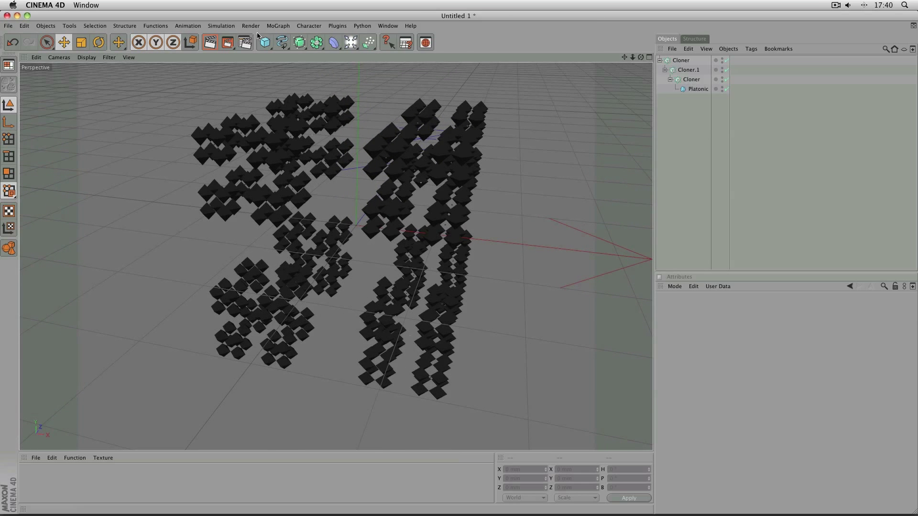
Add a Sphere object to the scene and set its radius to 0.5 mm.
drag(265, 42, 337, 48)
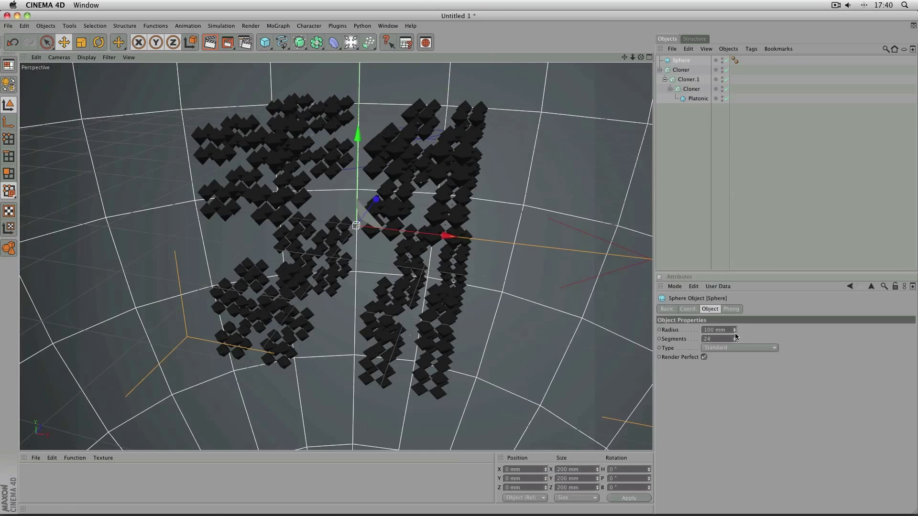
click(718, 329)
text(0.5)
key(Return)
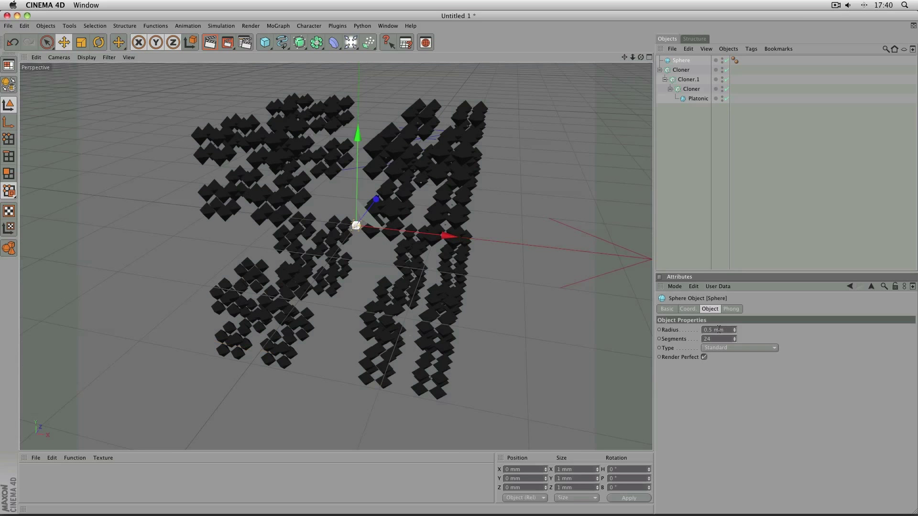
Nest the sphere in the innermost cloner, remove the Platonic object, and inspect the resulting sphere fractal.
drag(681, 60, 690, 98)
click(690, 111)
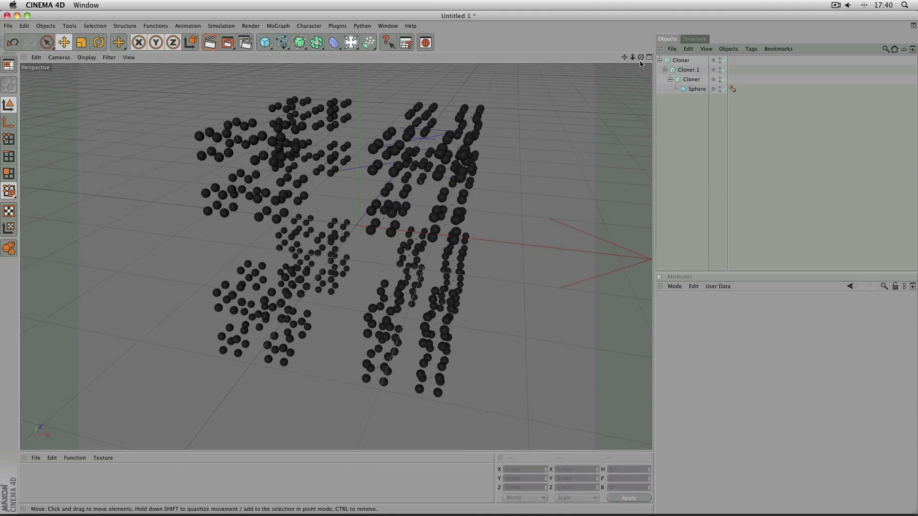
mouse_move(640, 58)
mouse_down()
mouse_move(641, 101)
mouse_move(639, 58)
mouse_move(674, 58)
mouse_move(646, 55)
mouse_up()
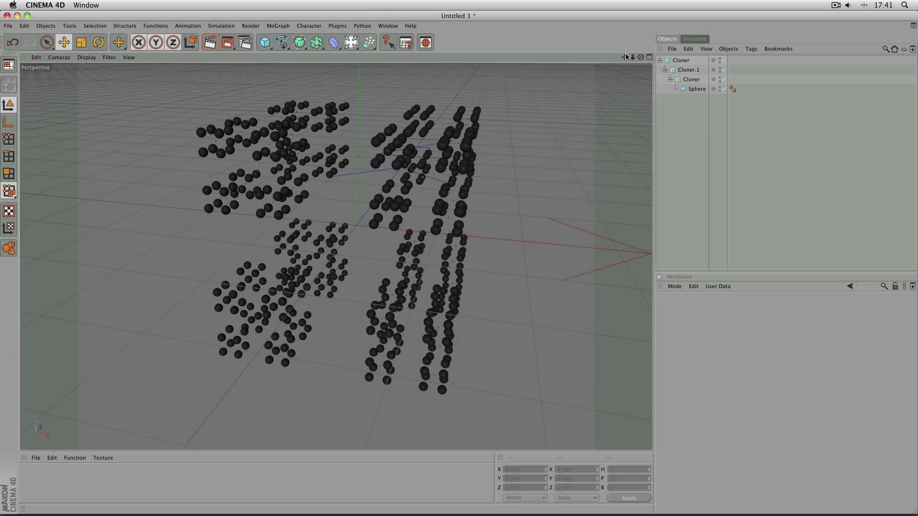
mouse_move(640, 59)
mouse_down()
mouse_move(618, 51)
mouse_move(643, 58)
mouse_up()
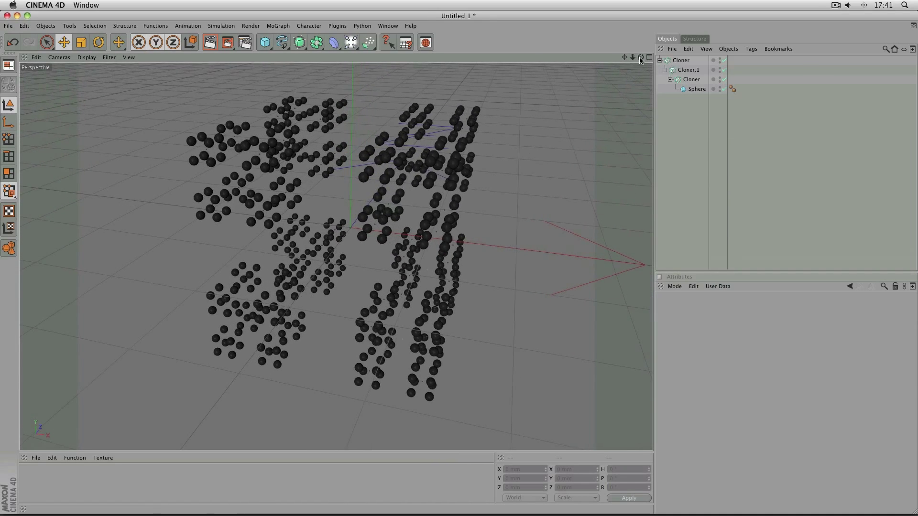